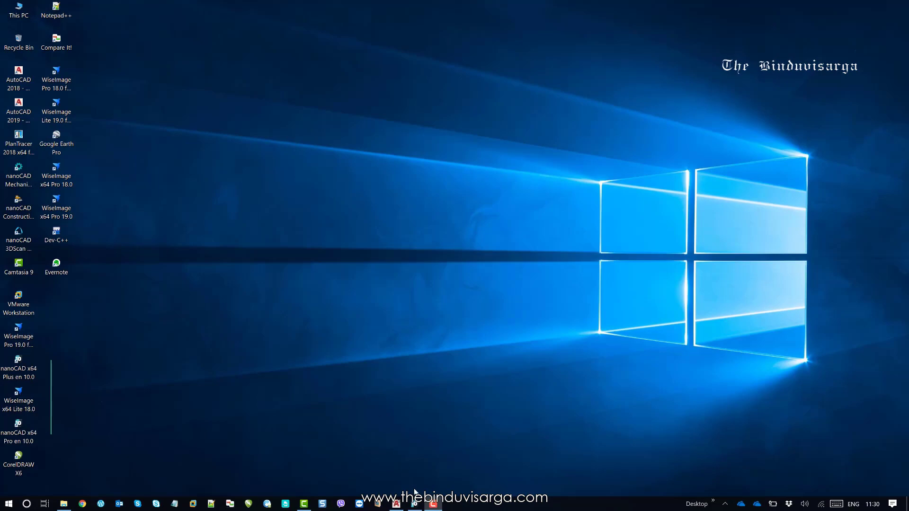
left_click(414, 504)
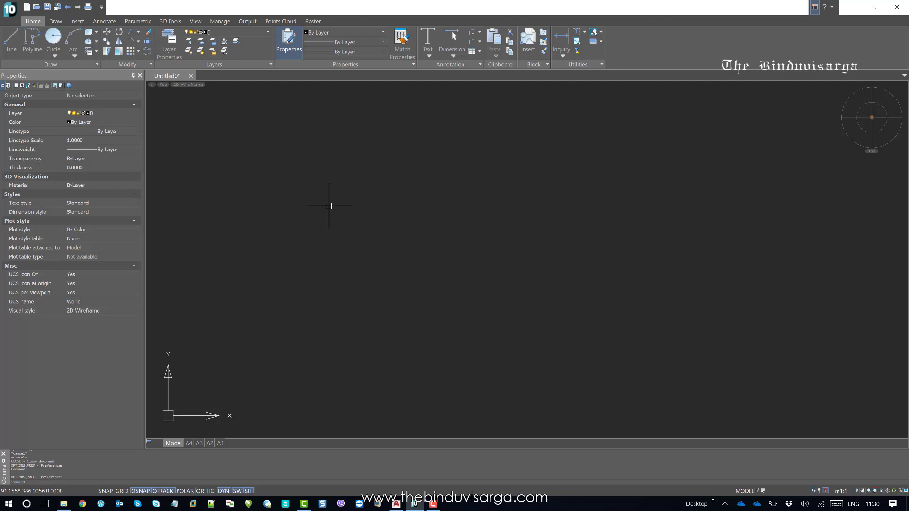
Open the drawing G+3 Beam UMA HEIGHT.dwg
left_click(36, 6)
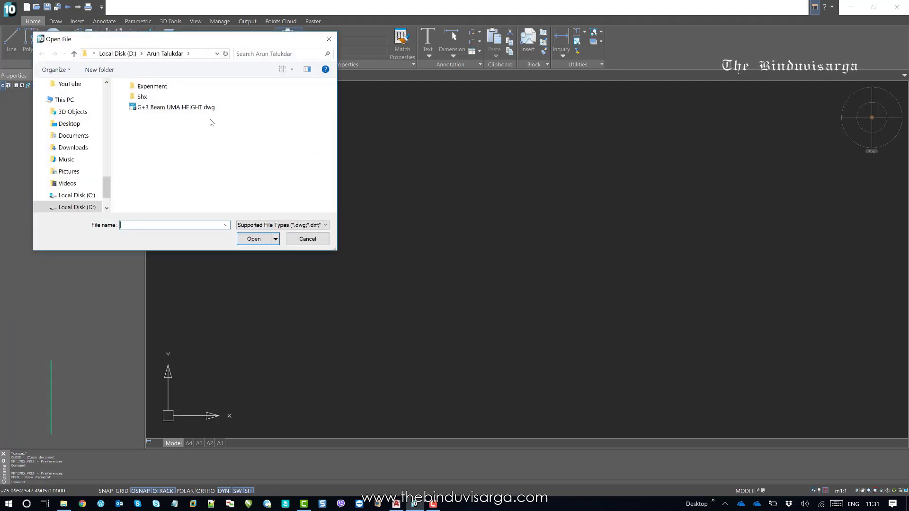
left_click(194, 107)
left_click(255, 238)
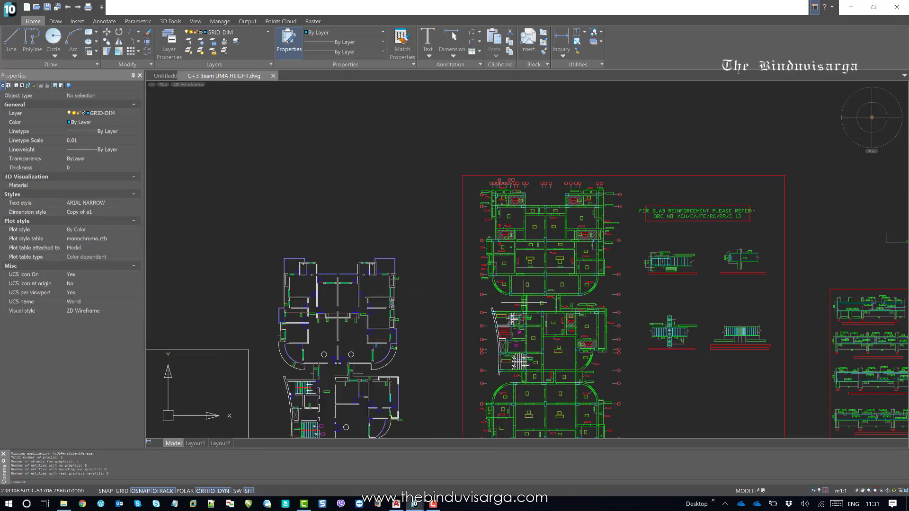
Pan right to the beam detail sheet and zoom in on its bar labels
mouse_move(402, 279)
middle_mouse_down()
mouse_move(359, 253)
mouse_move(118, 208)
middle_mouse_up()
middle_click_drag(455, 250, 234, 230)
scroll(424, 238, "up", 2)
scroll(423, 238, "up", 2)
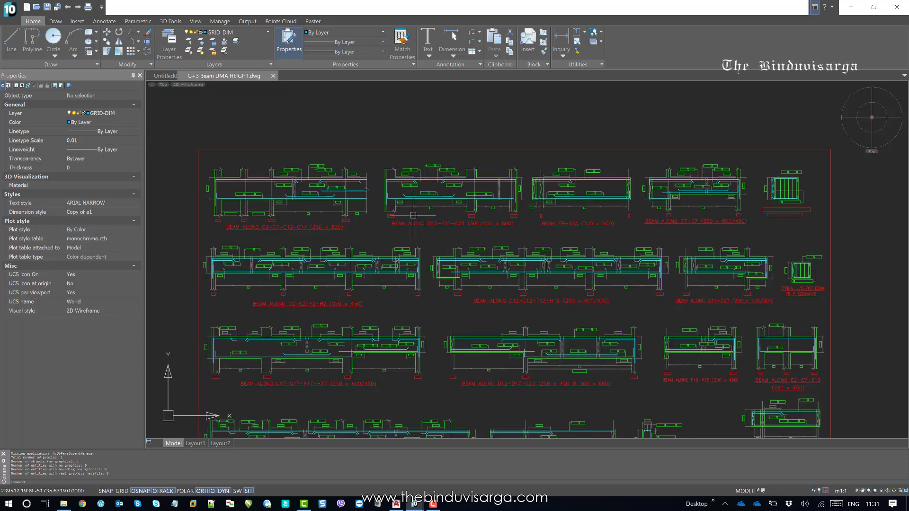
middle_click_drag(444, 247, 439, 221)
scroll(439, 221, "down", 1)
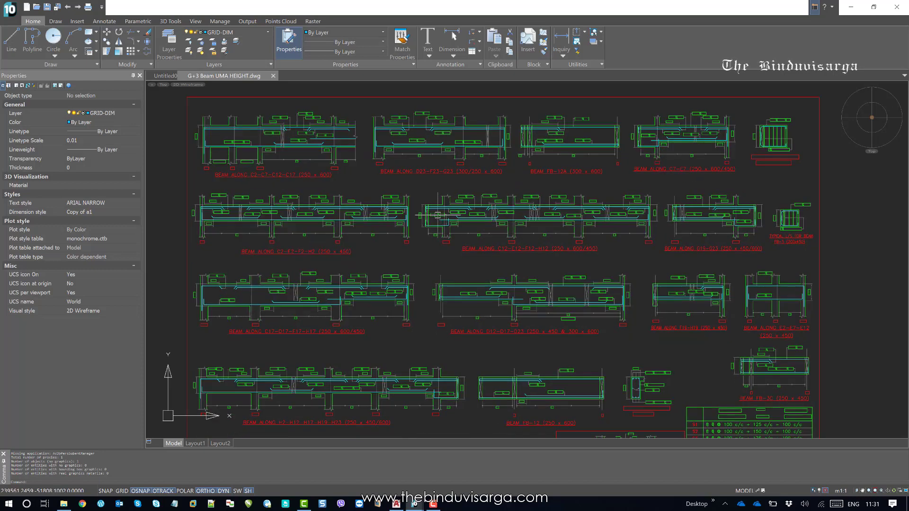
scroll(435, 227, "down", 1)
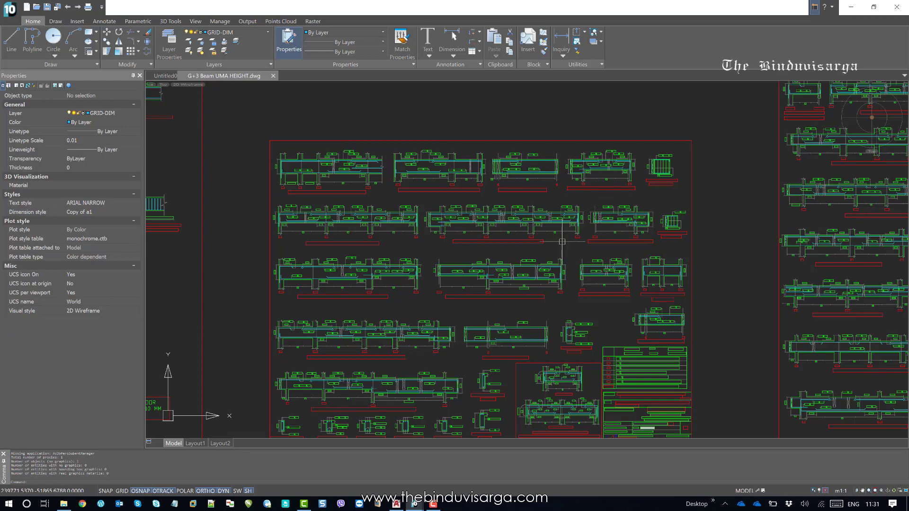
scroll(528, 246, "up", 2)
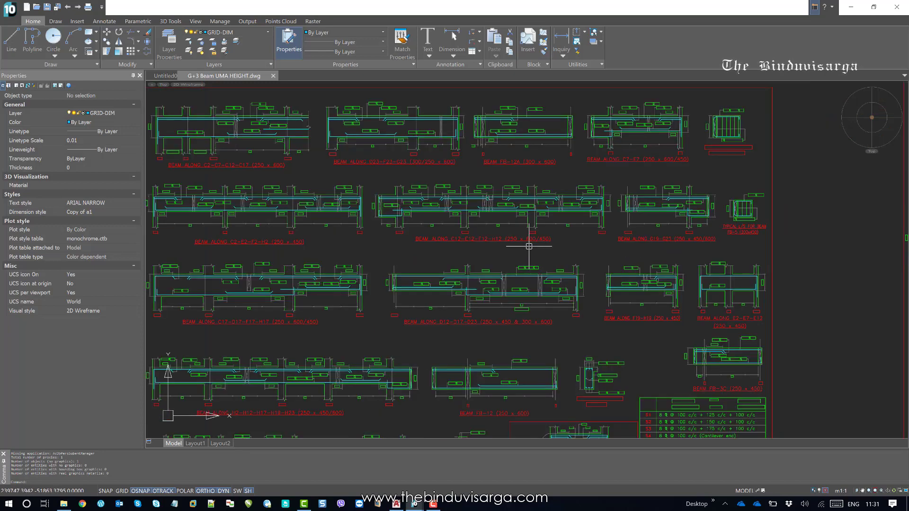
middle_click_drag(472, 217, 523, 229)
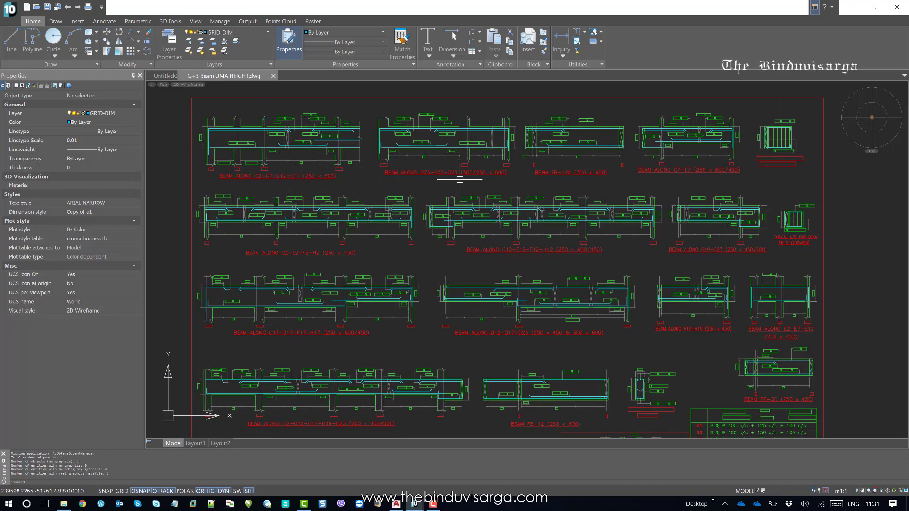
scroll(414, 128, "up", 2)
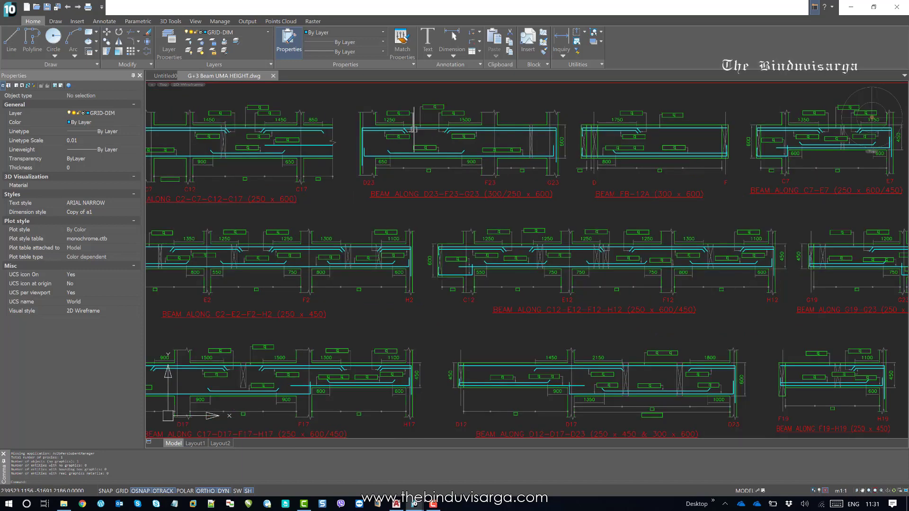
scroll(413, 129, "up", 2)
middle_click_drag(428, 148, 433, 189)
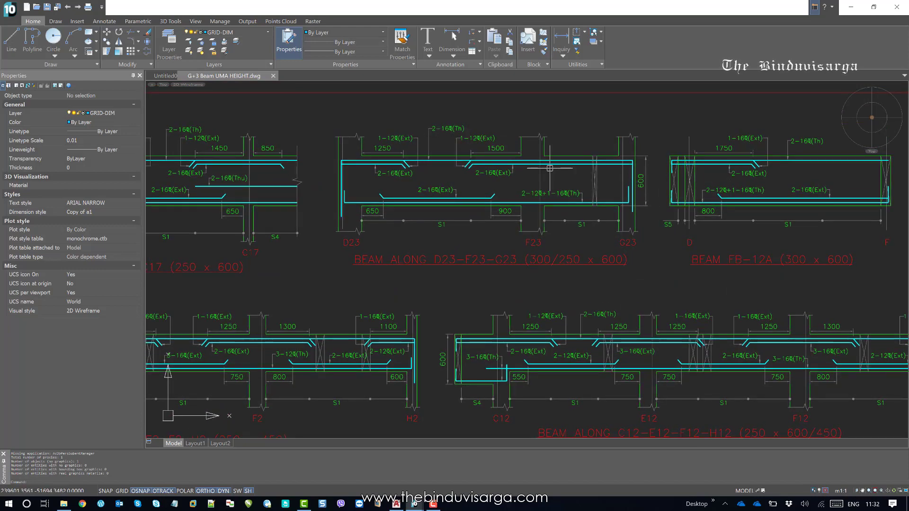
Zoom in and out over the labels, then recenter the whole beam detail sheet
scroll(549, 168, "down", 4)
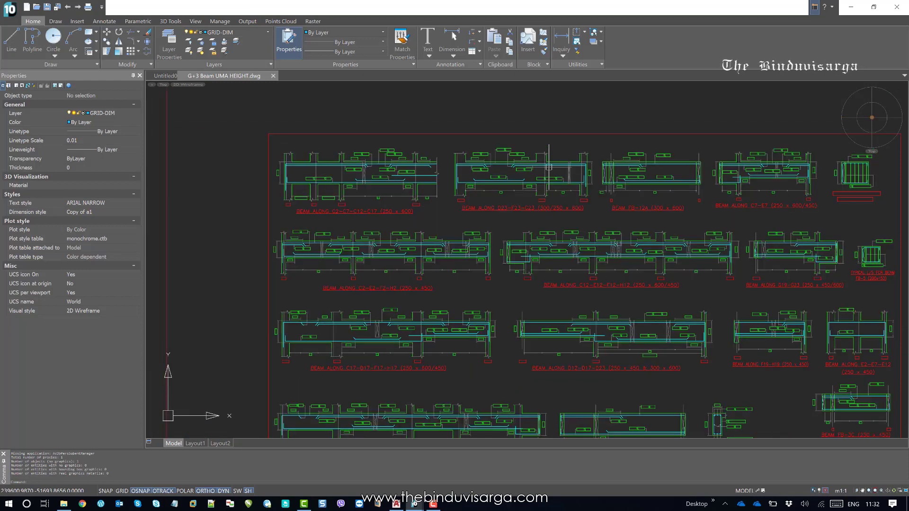
scroll(547, 166, "up", 4)
scroll(548, 166, "down", 6)
scroll(548, 167, "up", 7)
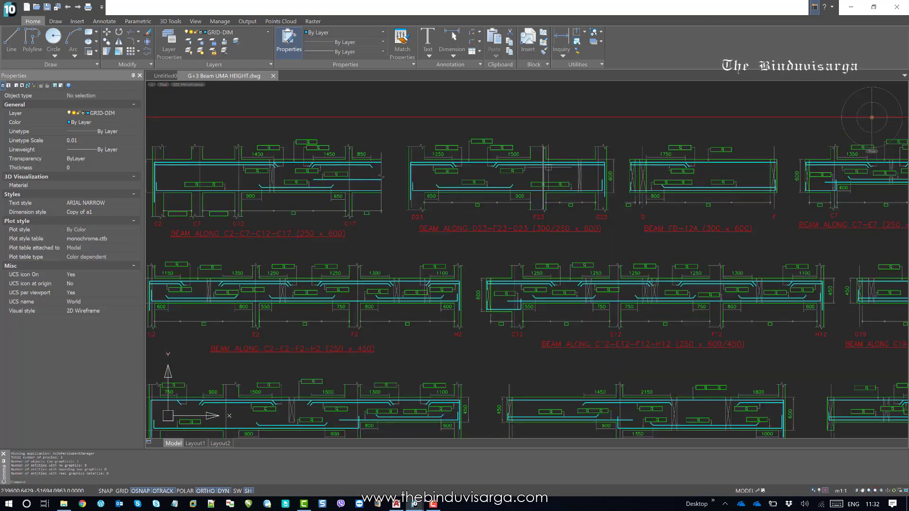
scroll(548, 167, "up", 2)
scroll(488, 179, "down", 2)
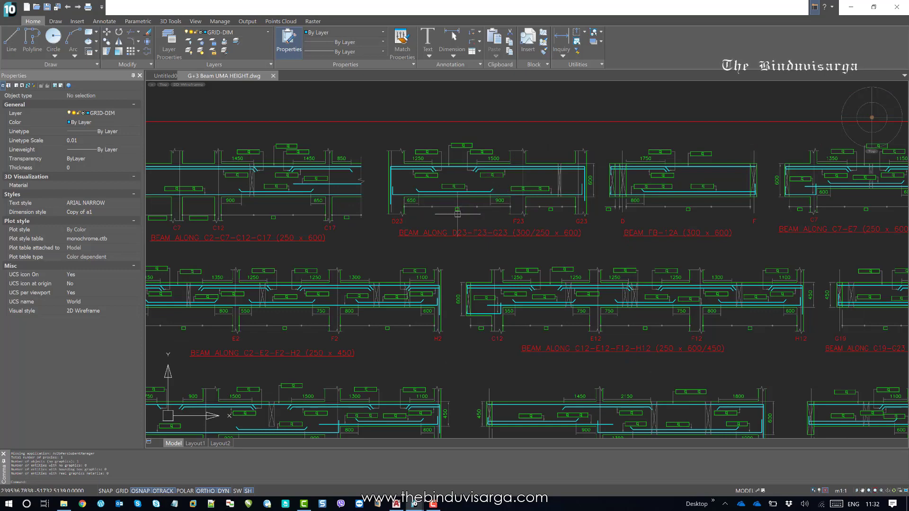
scroll(457, 214, "down", 2)
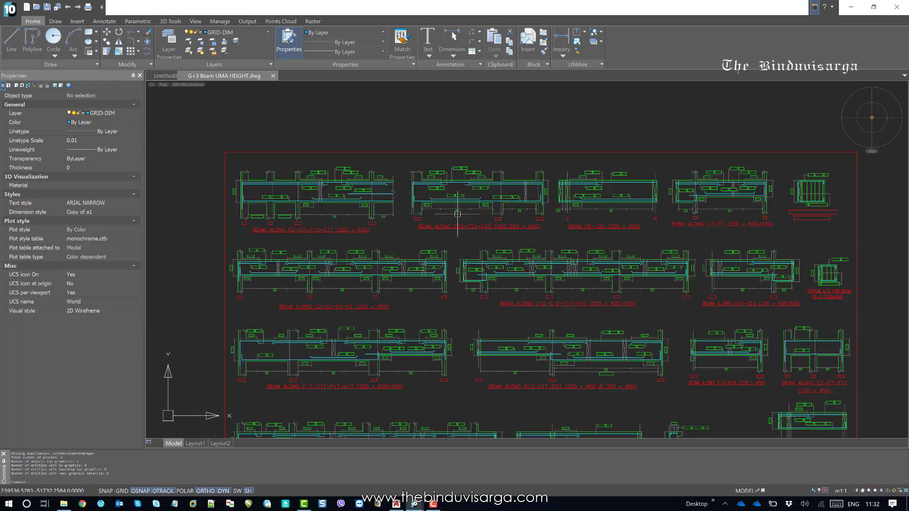
scroll(440, 189, "down", 2)
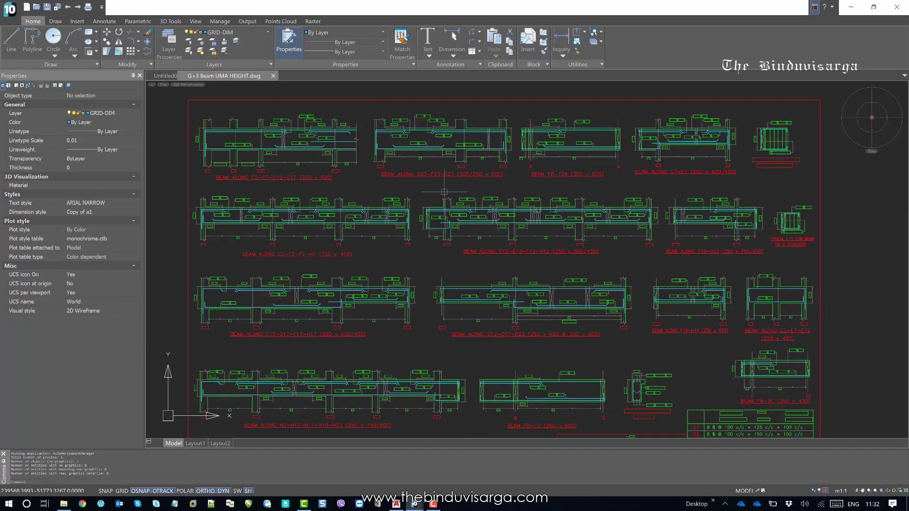
middle_click_drag(479, 187, 450, 192)
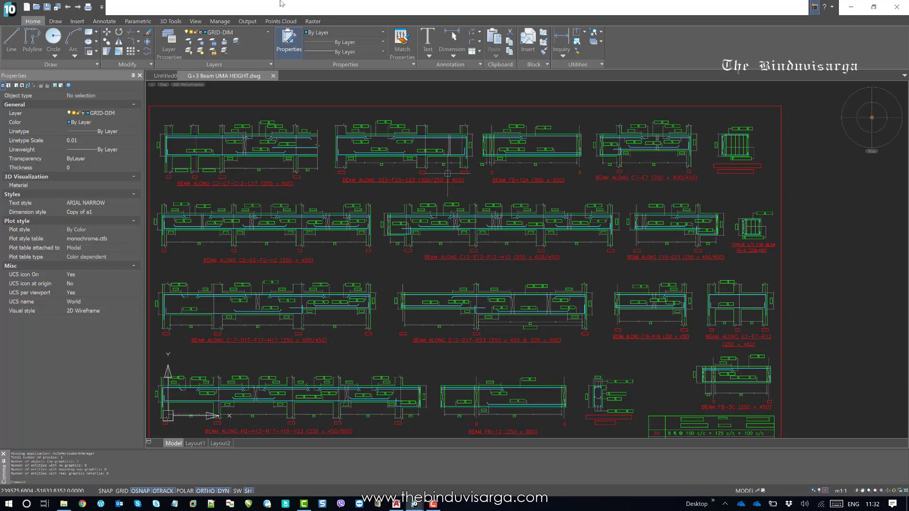
Open Options and show System settings > Rendering optimization
left_click(220, 22)
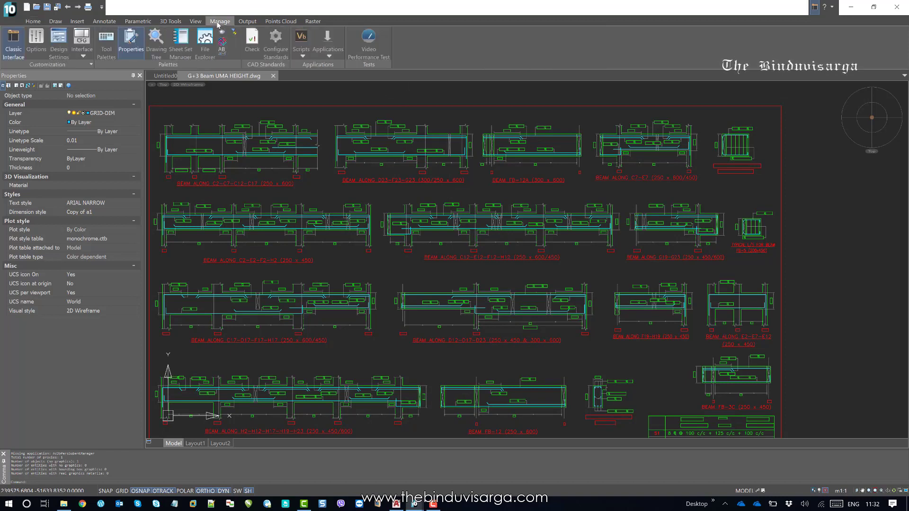
left_click(36, 41)
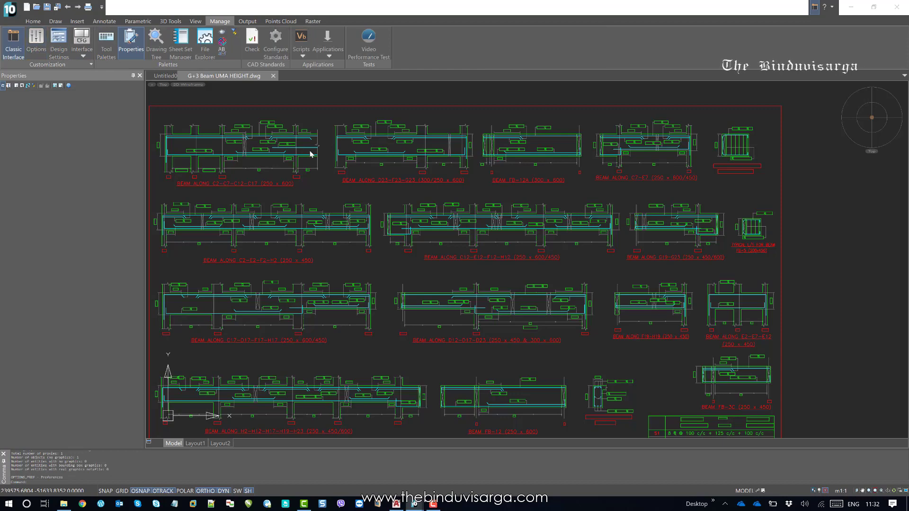
left_click_drag(411, 133, 428, 101)
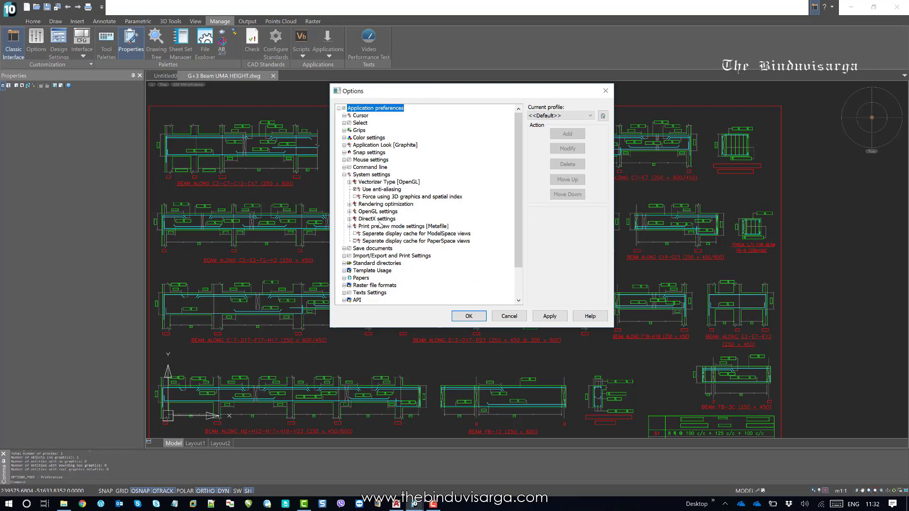
left_click(378, 175)
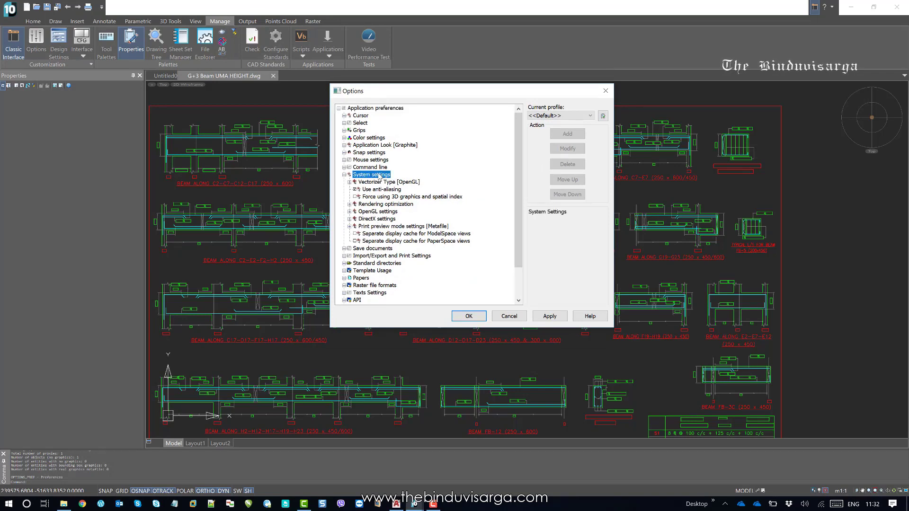
left_click(344, 174)
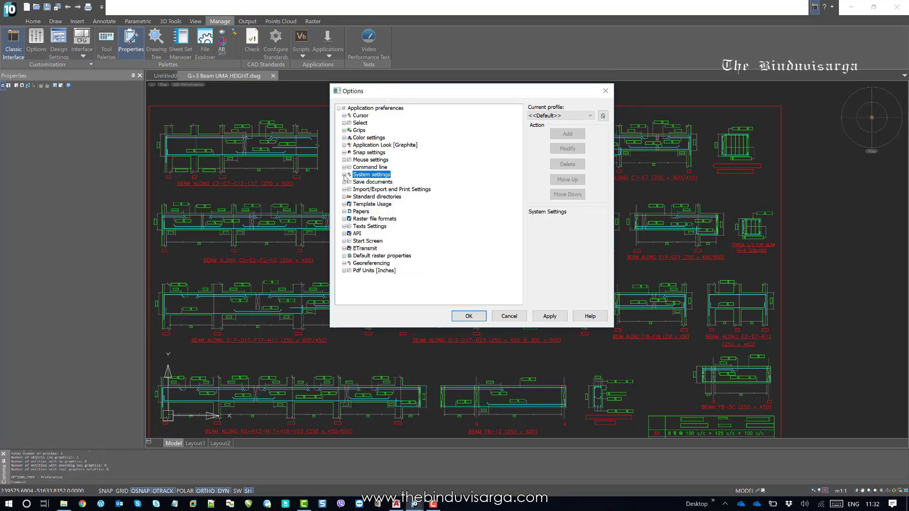
left_click(344, 174)
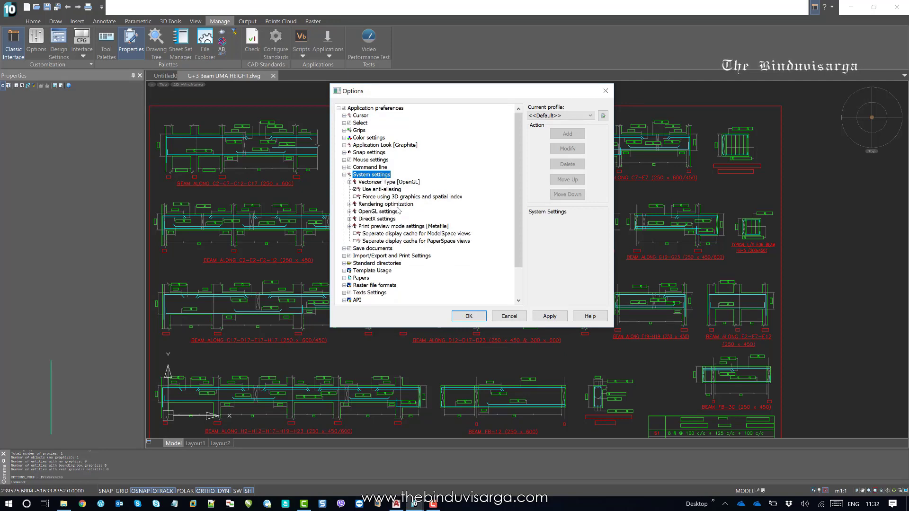
left_click(379, 204)
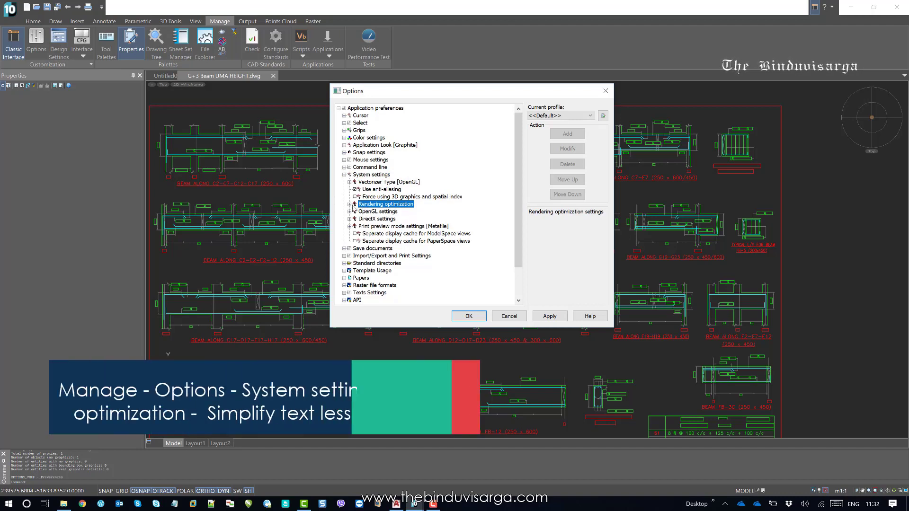
Change Simplify text less than from 10 to 2 pixels and apply with OK
left_click(349, 204)
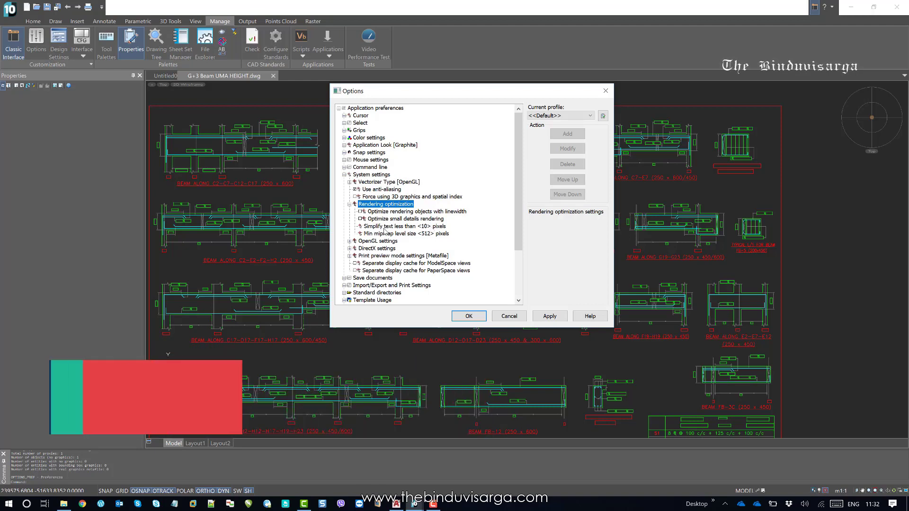
left_click(400, 227)
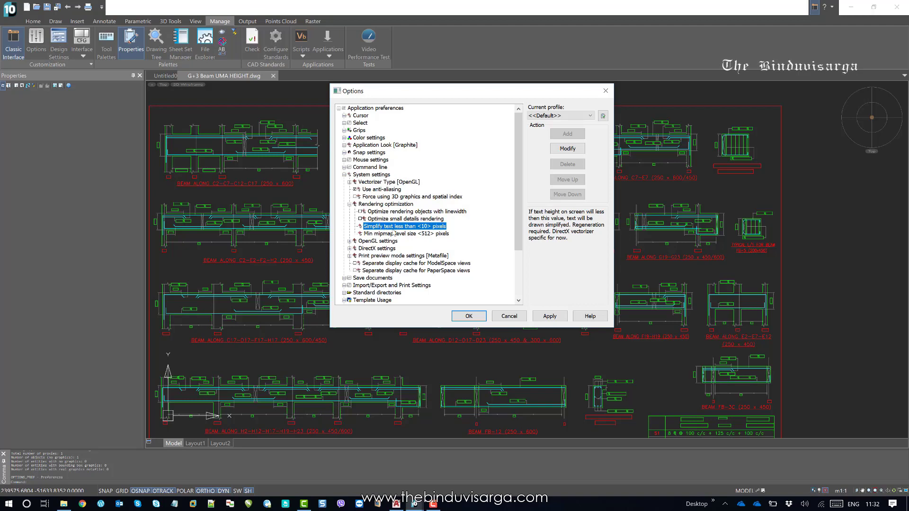
left_click(429, 227)
left_click(539, 317)
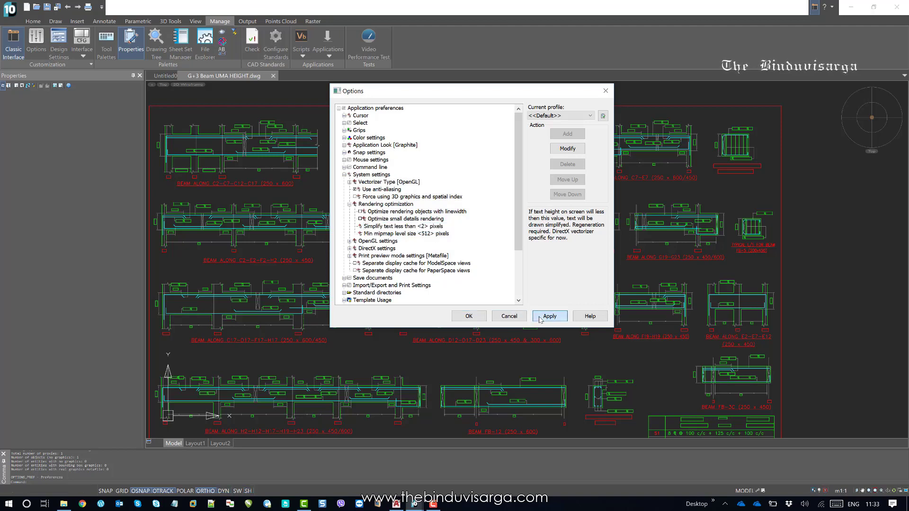
left_click(470, 321)
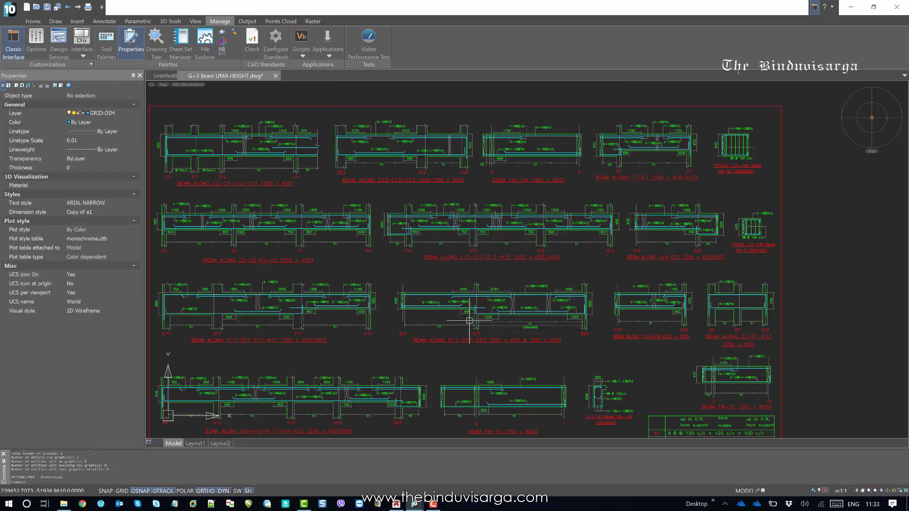
Undo the last change, then pan and zoom into the beam details to check label text
key("ctrl+z")
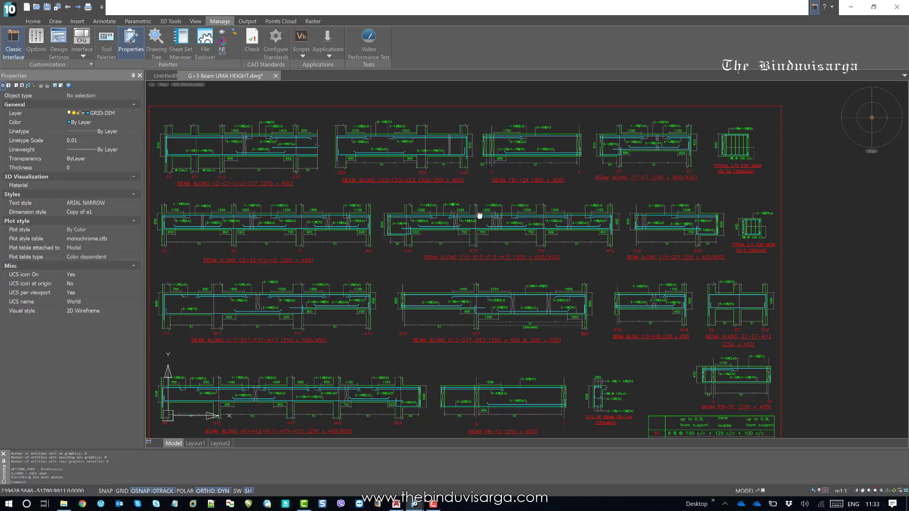
middle_click_drag(449, 206, 478, 212)
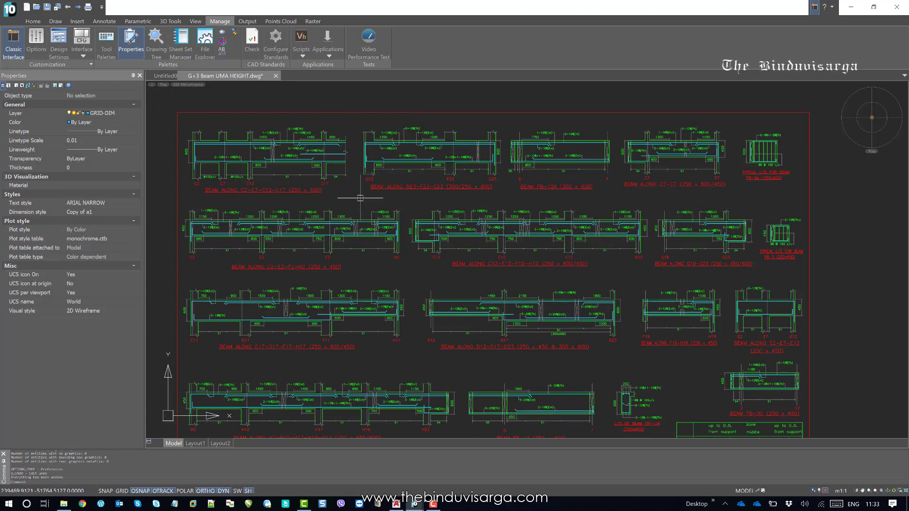
scroll(360, 198, "down", 4)
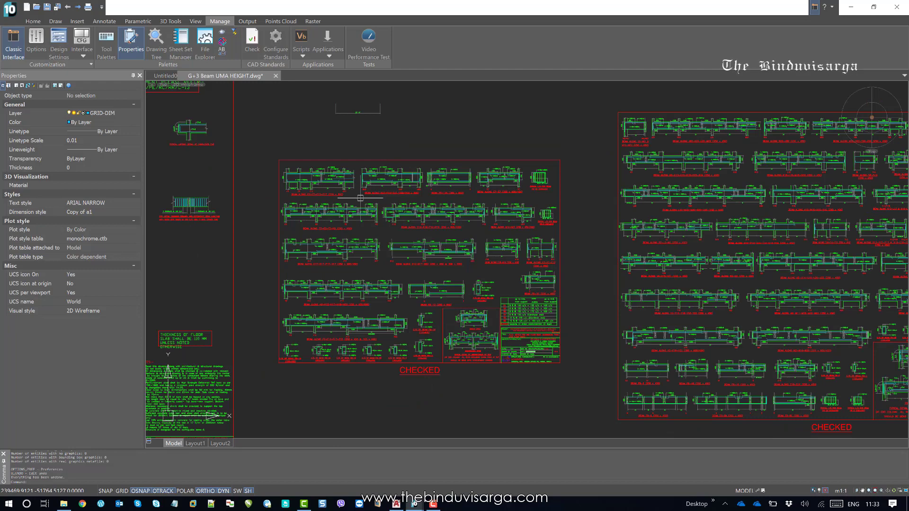
scroll(360, 198, "up", 6)
middle_click_drag(359, 198, 382, 228)
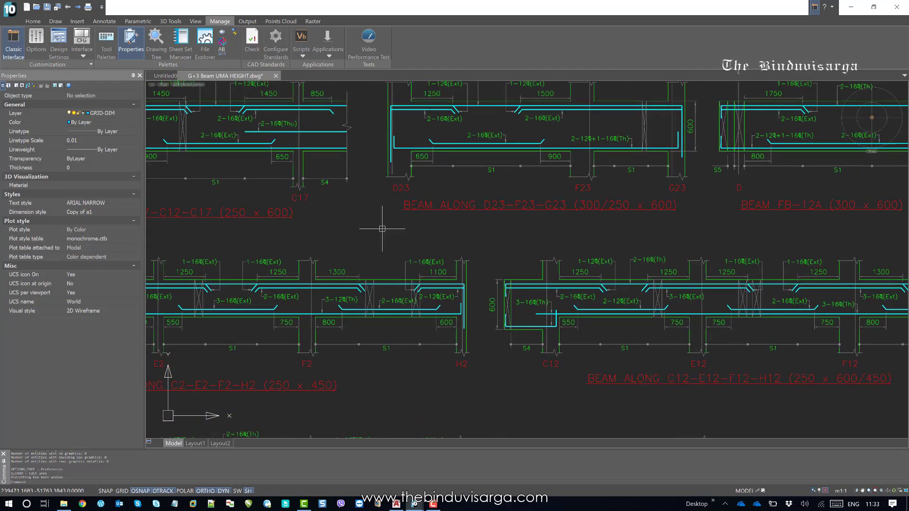
scroll(371, 219, "down", 2)
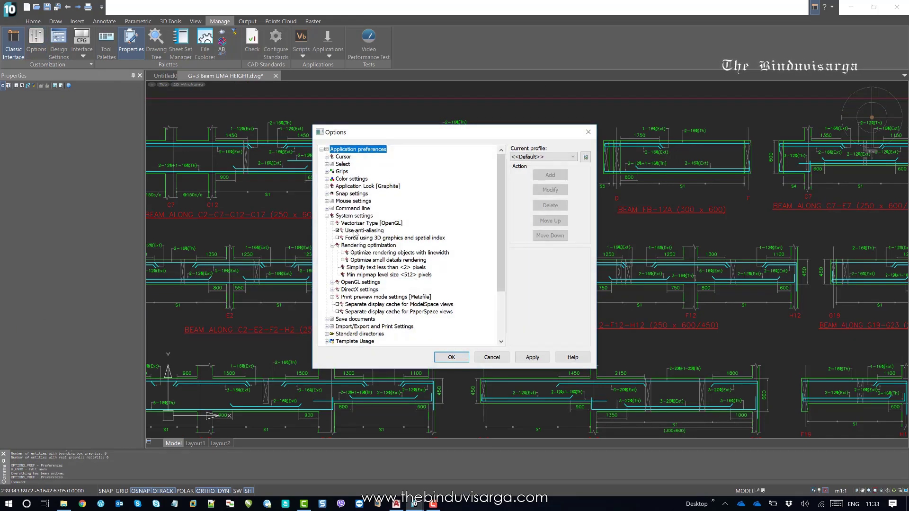
Set Simplify text less than to 0 pixels and confirm with OK
left_click(406, 267)
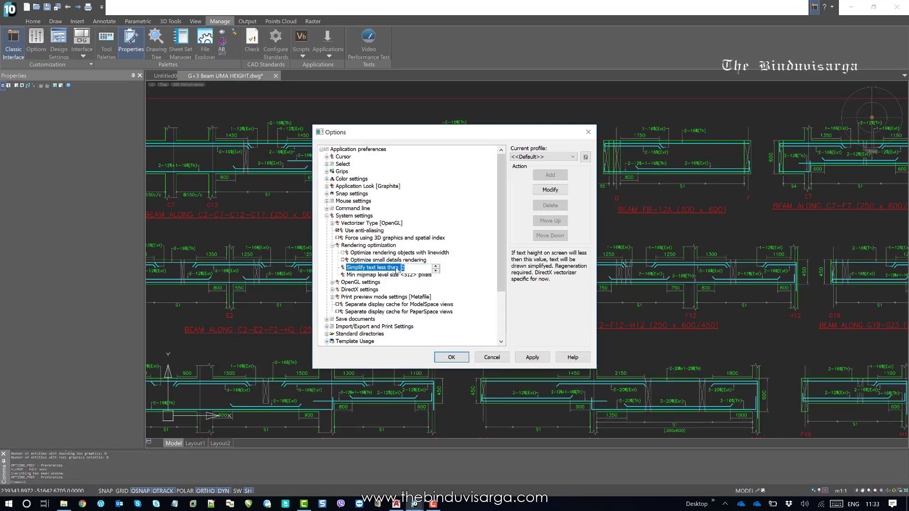
left_click(532, 357)
left_click(452, 357)
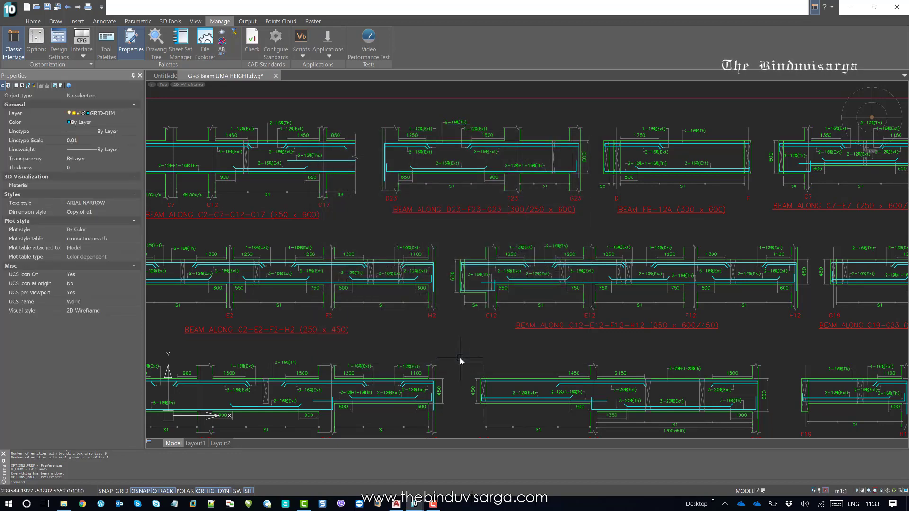
Zoom and pan to the typical L/S beam sections and beam FB-12A to check text
scroll(470, 269, "down", 2)
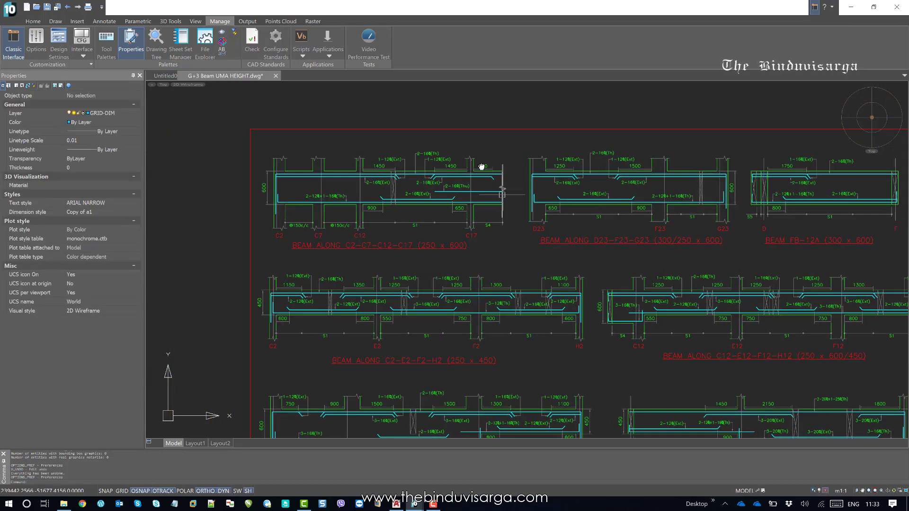
scroll(346, 152, "up", 2)
scroll(346, 152, "down", 1)
scroll(363, 152, "up", 5)
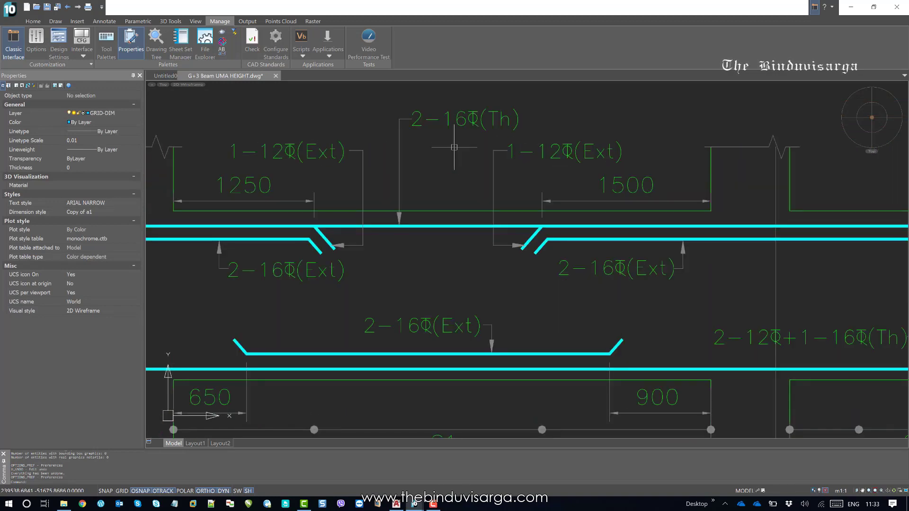
scroll(363, 152, "down", 5)
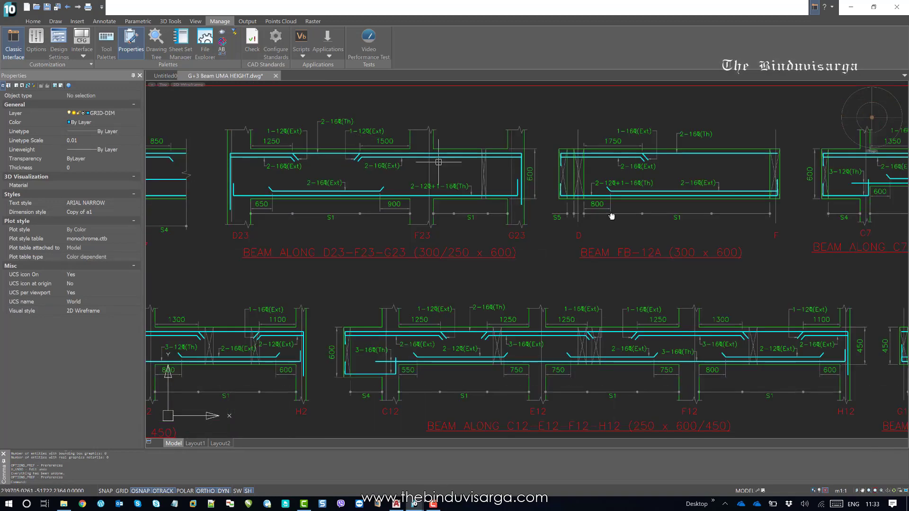
scroll(627, 210, "up", 2)
middle_click_drag(627, 210, 405, 217)
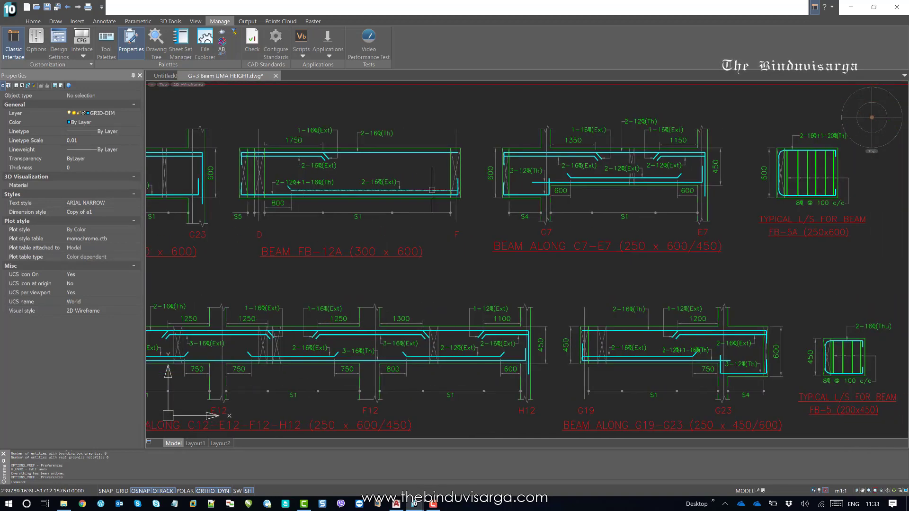
mouse_move(408, 176)
middle_mouse_down()
mouse_move(426, 187)
mouse_move(429, 157)
mouse_move(435, 163)
mouse_move(442, 150)
middle_mouse_up()
scroll(435, 163, "up", 2)
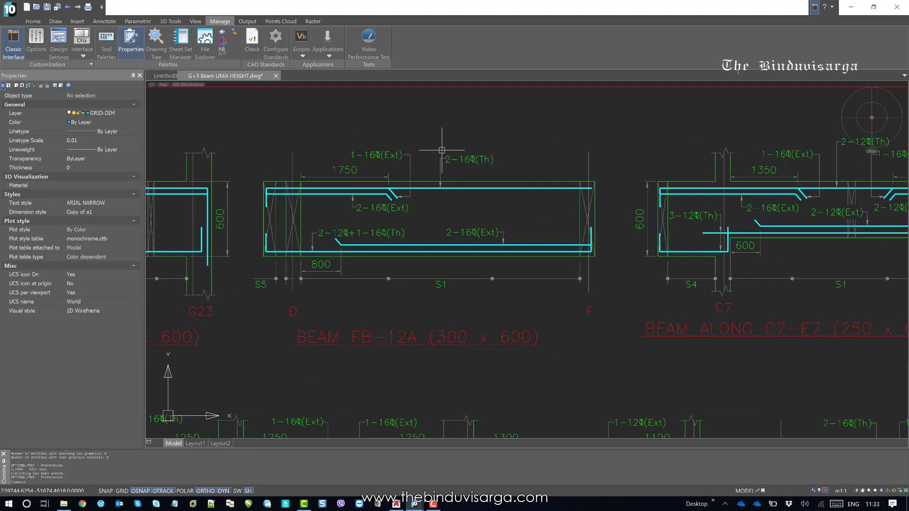
Reopen Options, verify the text-simplify threshold reads 0, and close it
key("Return")
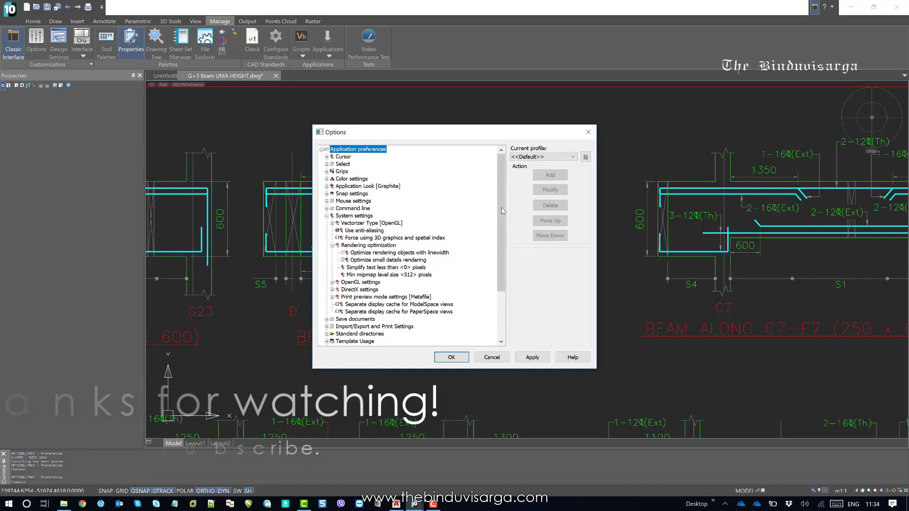
scroll(506, 262, "down", 3)
scroll(507, 262, "up", 2)
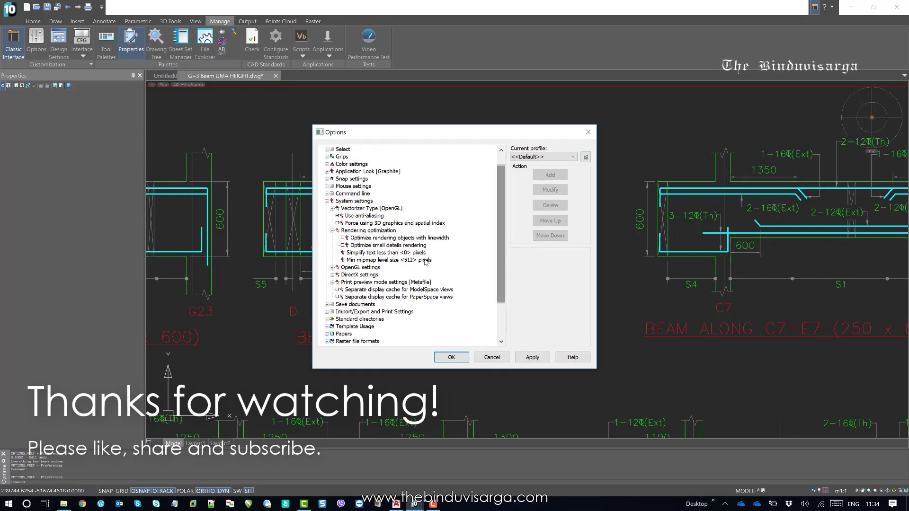
left_click(386, 252)
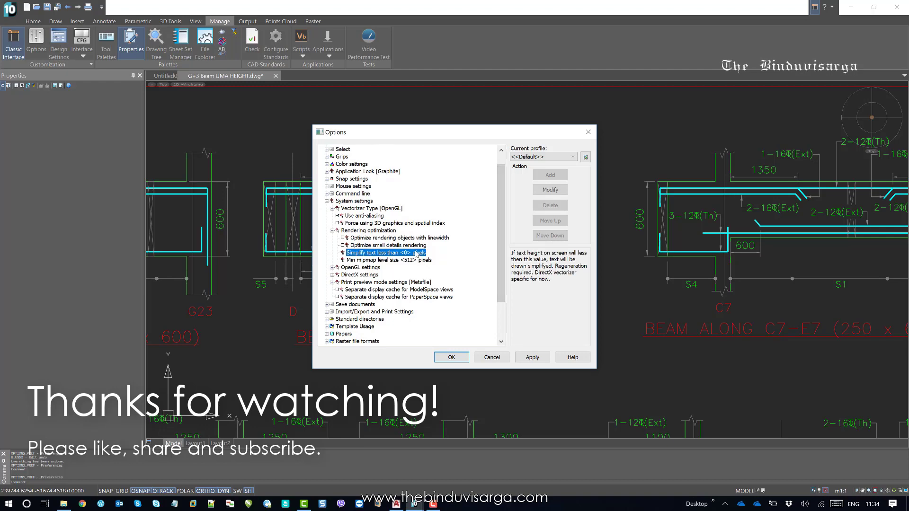
left_click(451, 357)
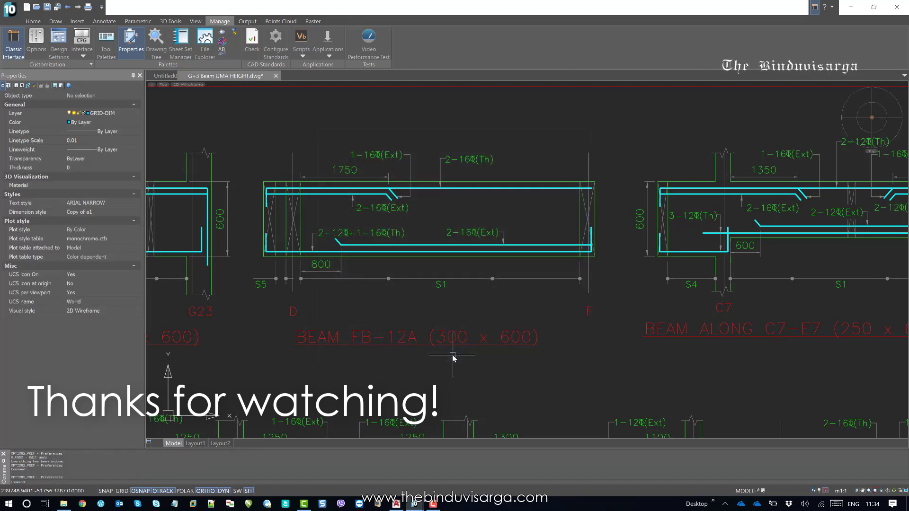